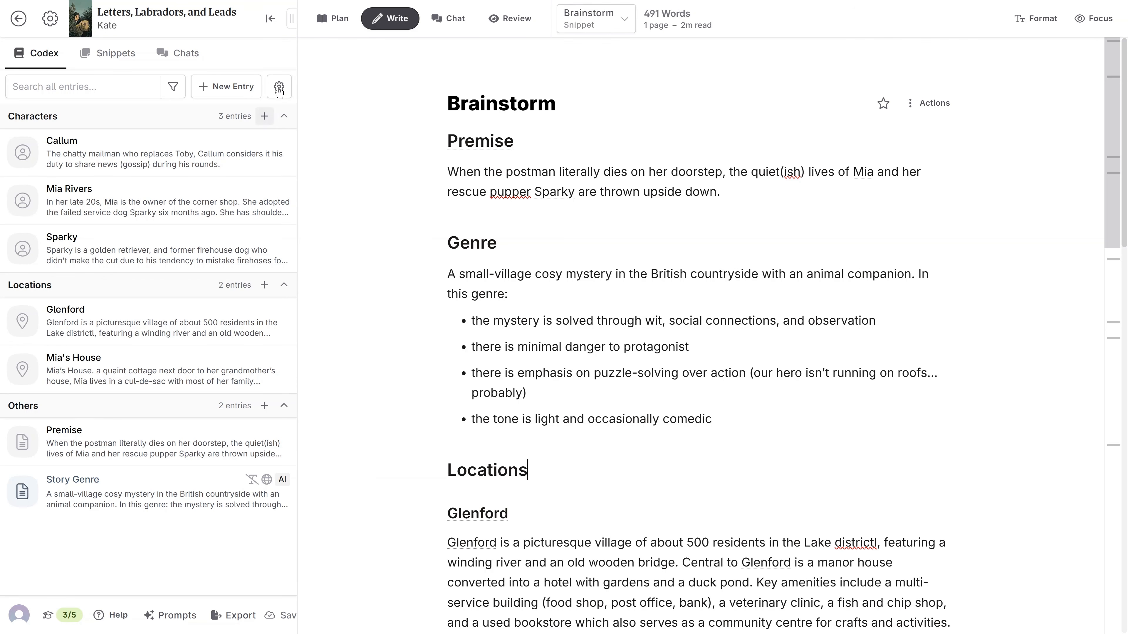
Create the book's first scene in the plan and summarise it as "The postie is murdered".
left_click(334, 24)
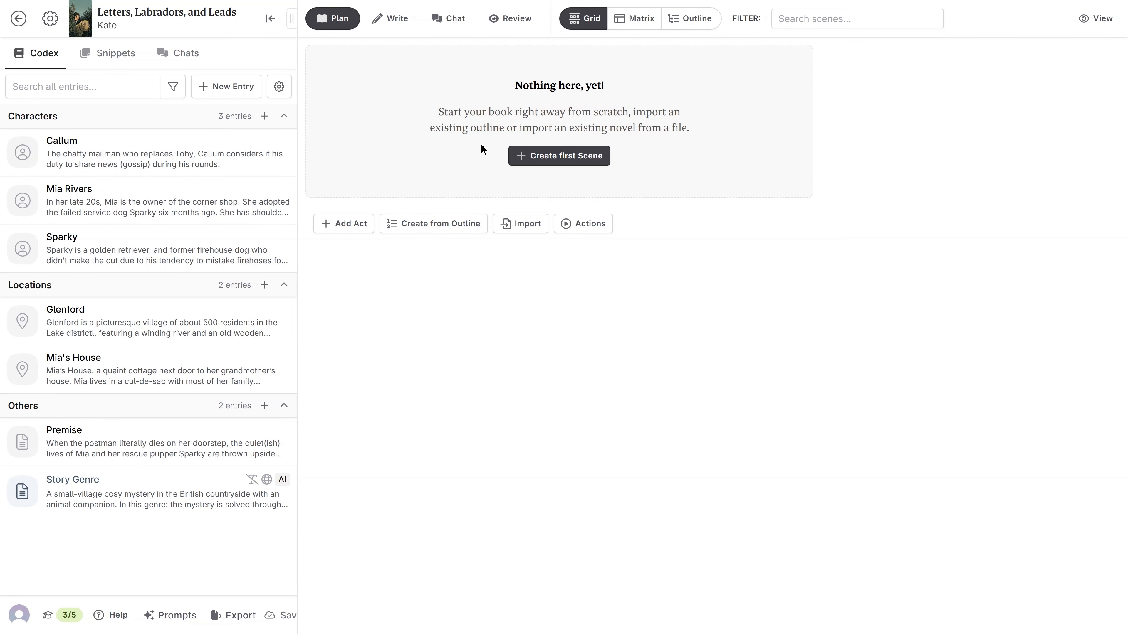
left_click(556, 162)
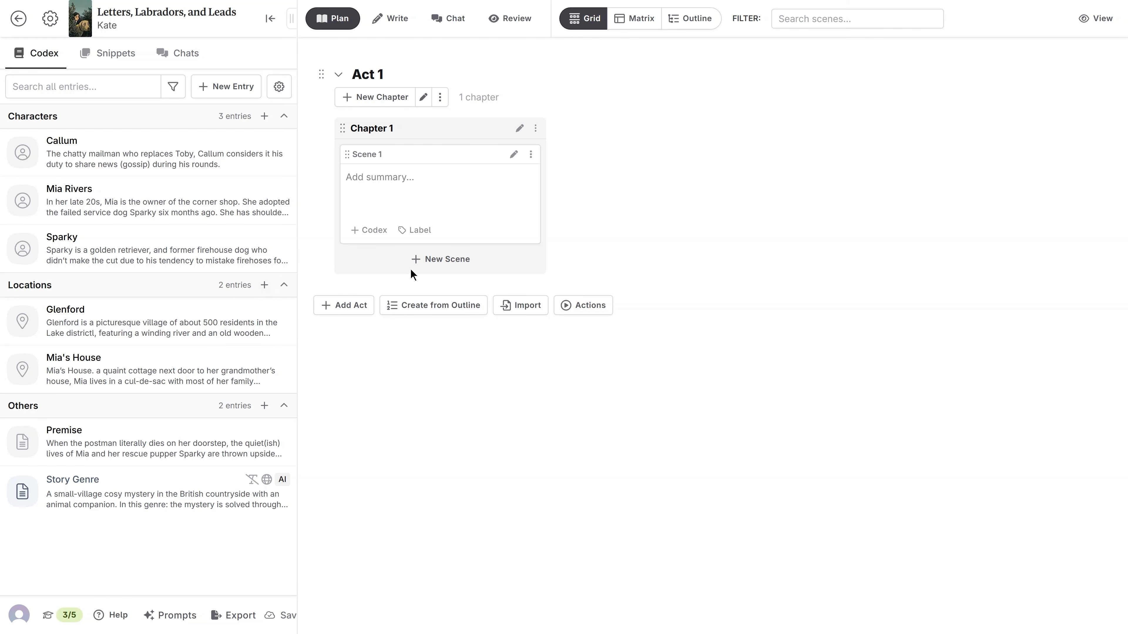
left_click(436, 208)
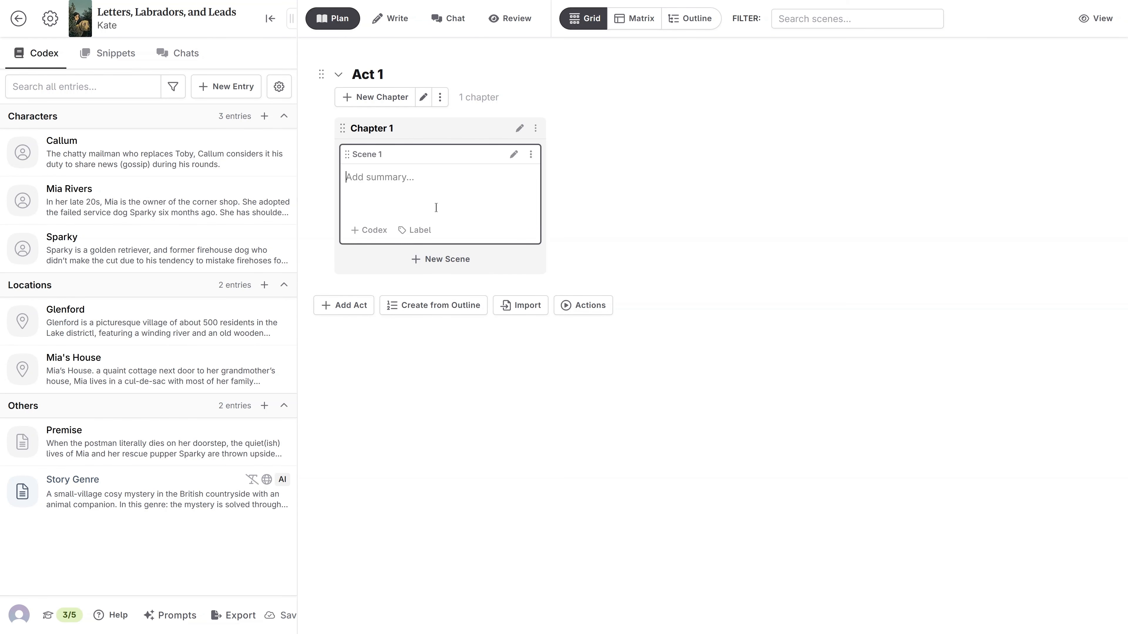
type("The postie is murderer")
key("BackSpace")
type("d")
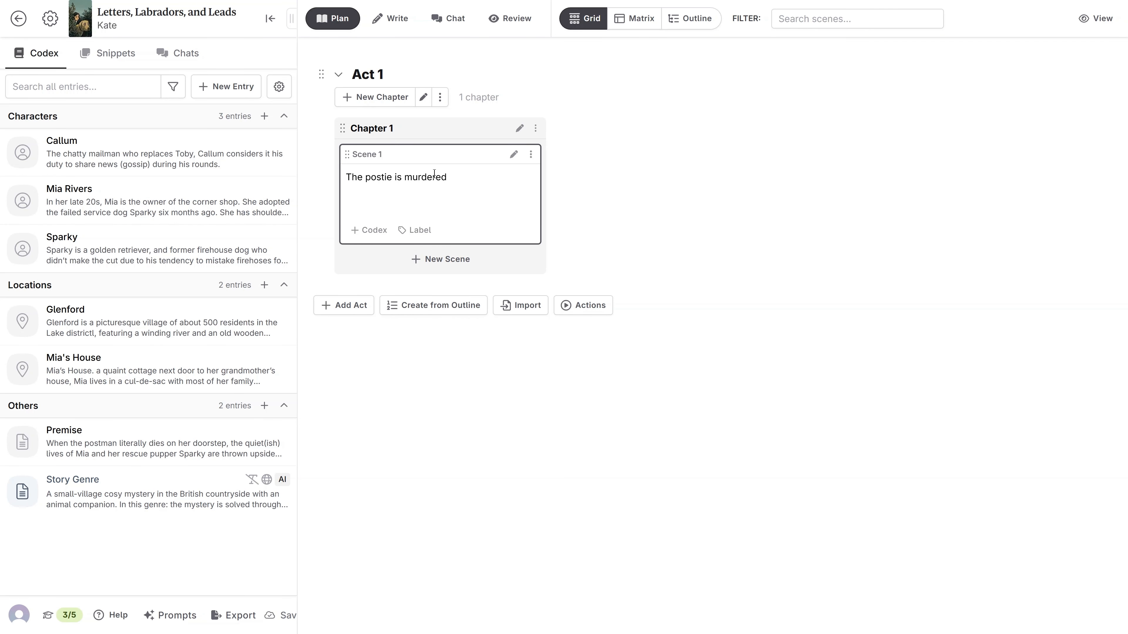
Add a second chapter to Act 1 with the scene summary "The intended victim, Sebastian, is killed".
left_click(410, 106)
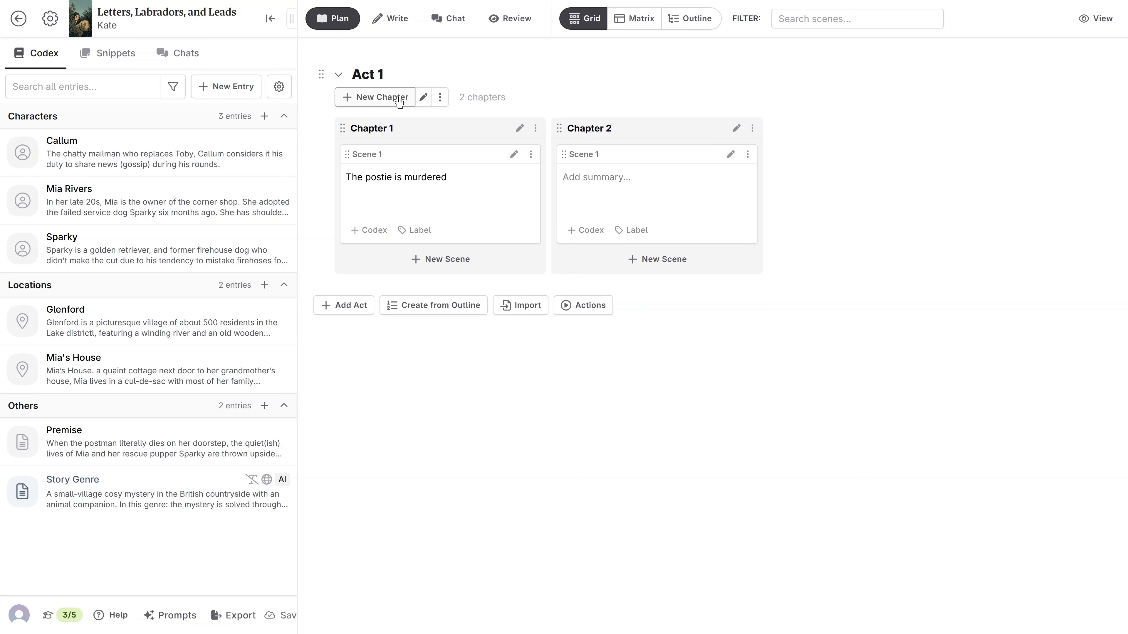
left_click(607, 191)
type("The")
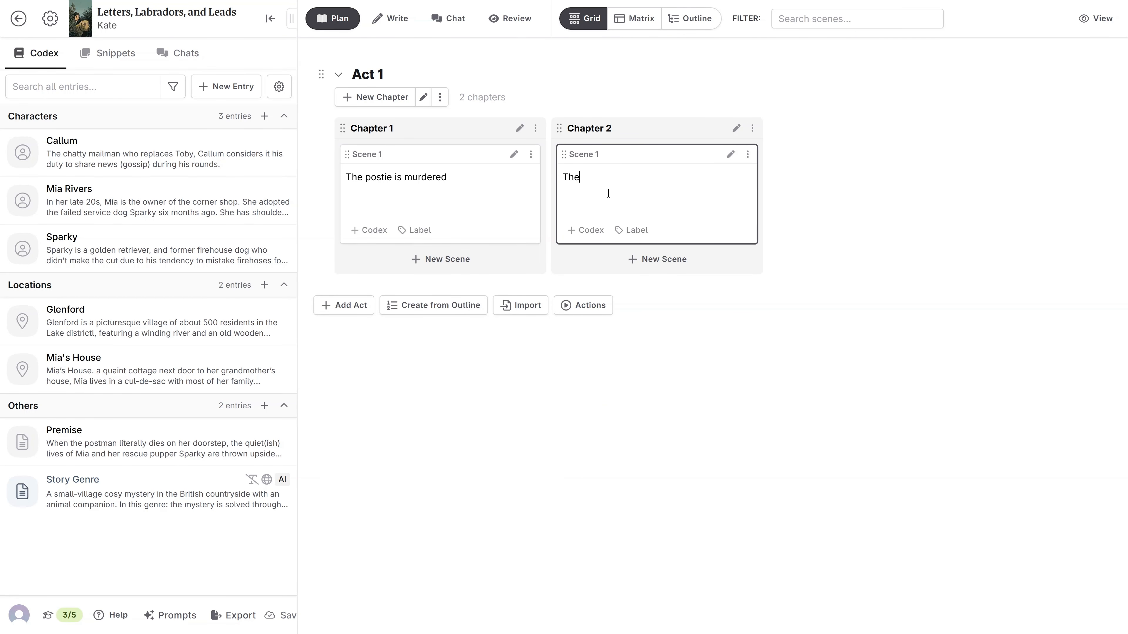
type(" intended victim is killed")
left_click(647, 176)
type(", Seb")
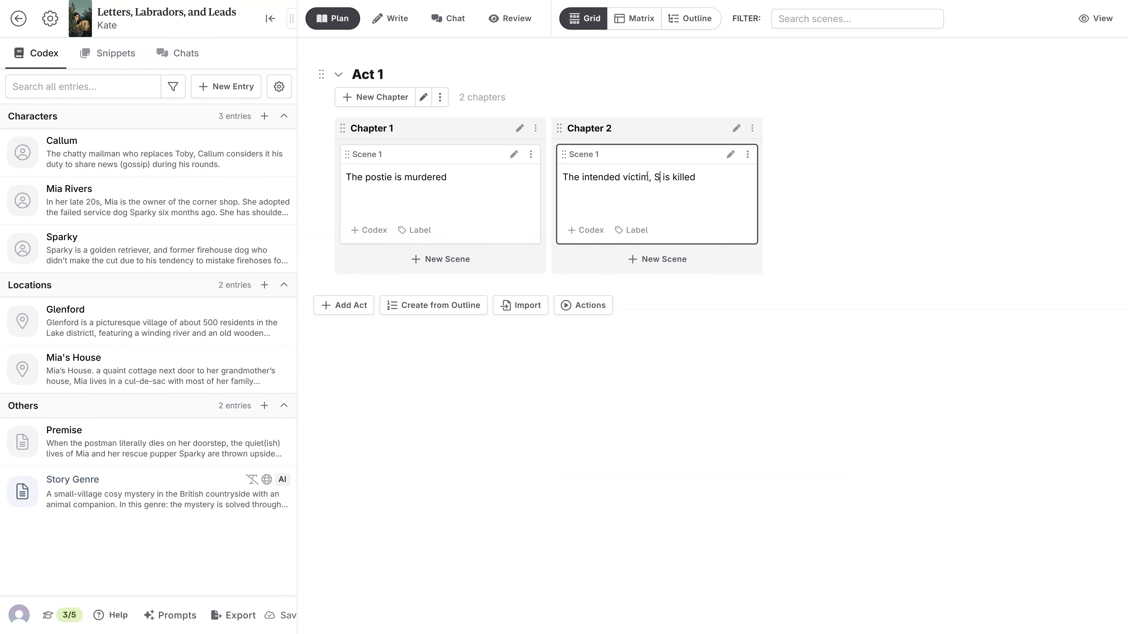
type("astian,")
Add a third chapter to Act 1 with the scene summary "Mia is warned off investigating by Detective Mullins".
left_click(397, 96)
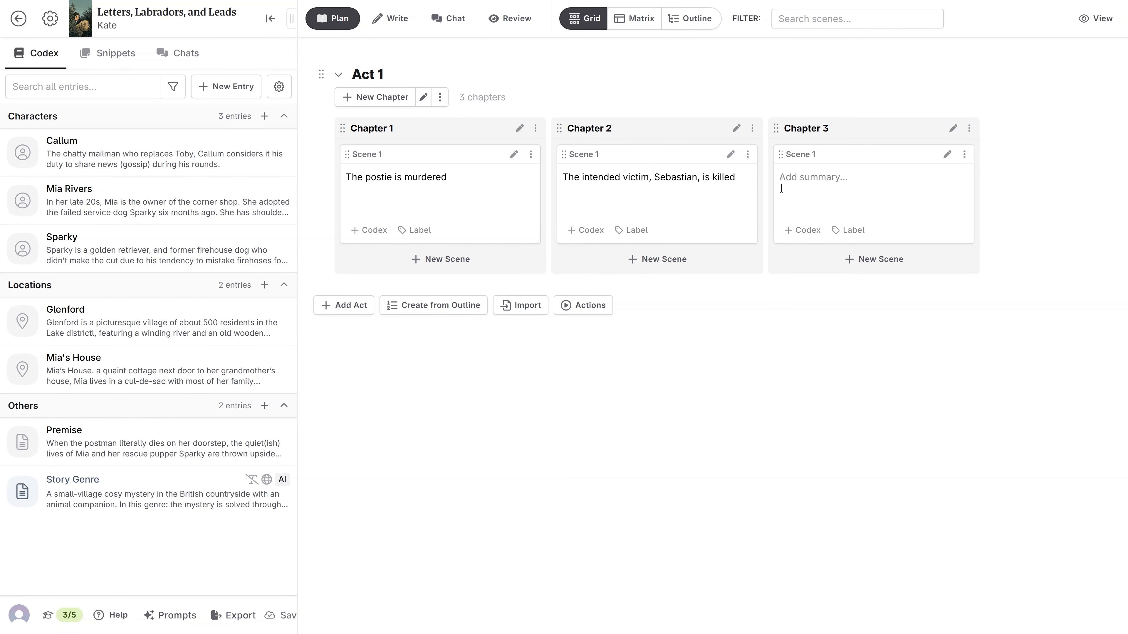
left_click(829, 186)
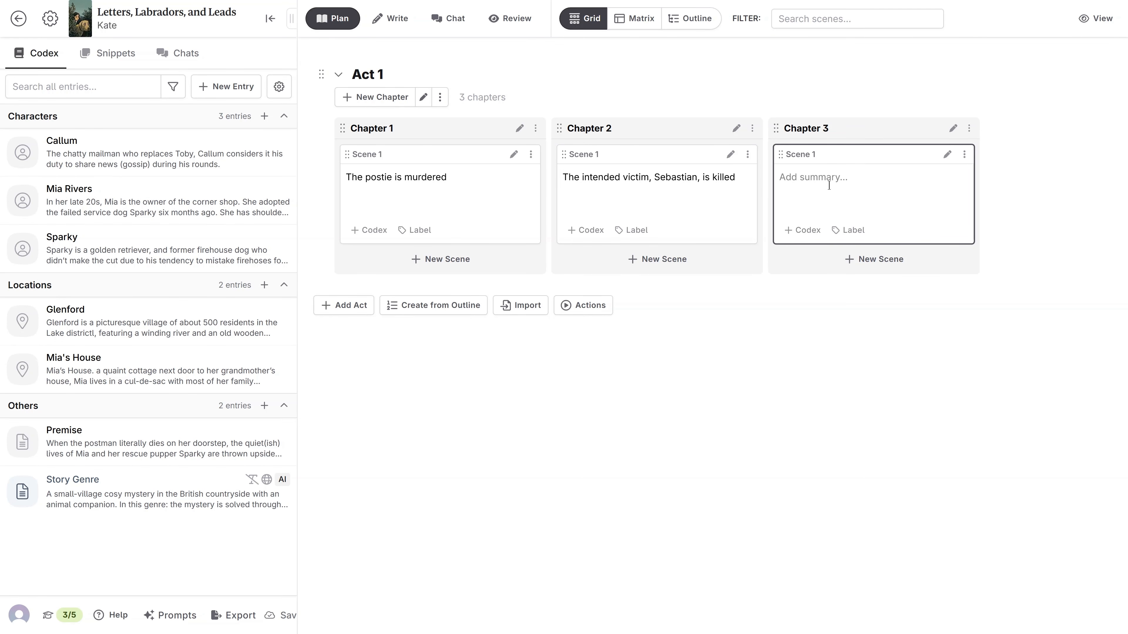
type("Mia is warned off investigating by D")
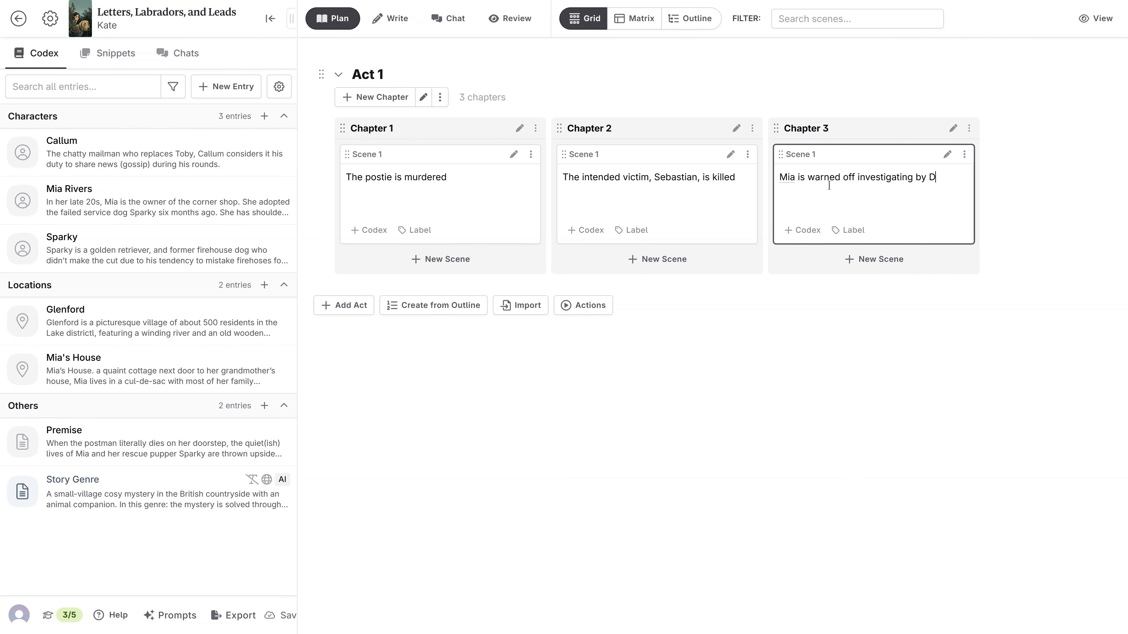
type("etective Mullins")
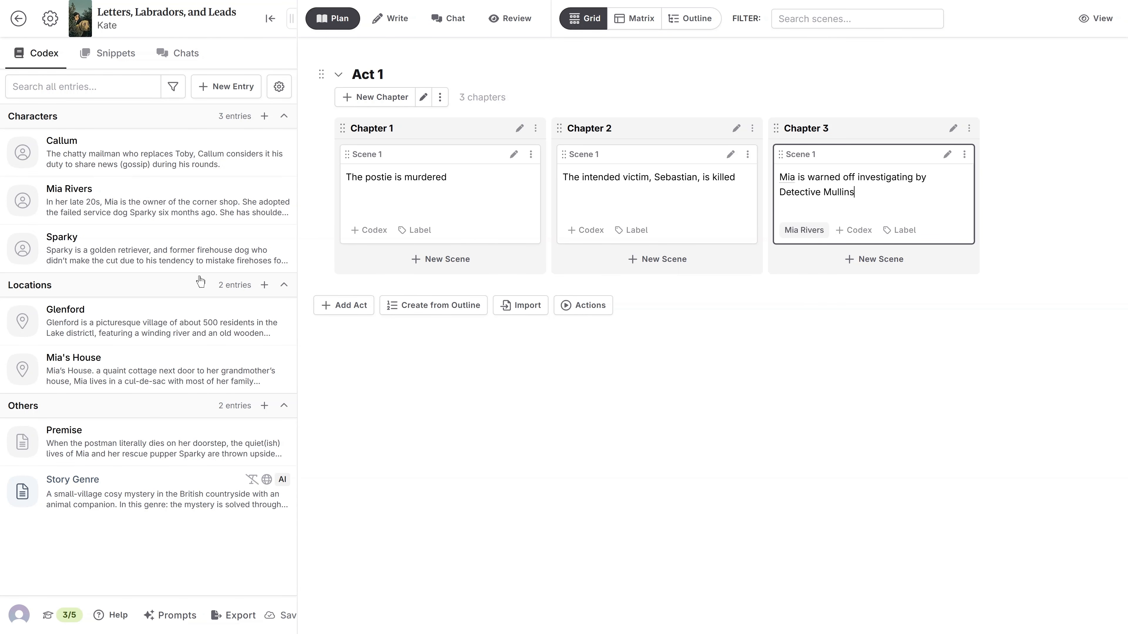
Add a second scene to Chapter 3 with the summary "Sparky "finds" the letter he hid in his bed.".
left_click(852, 262)
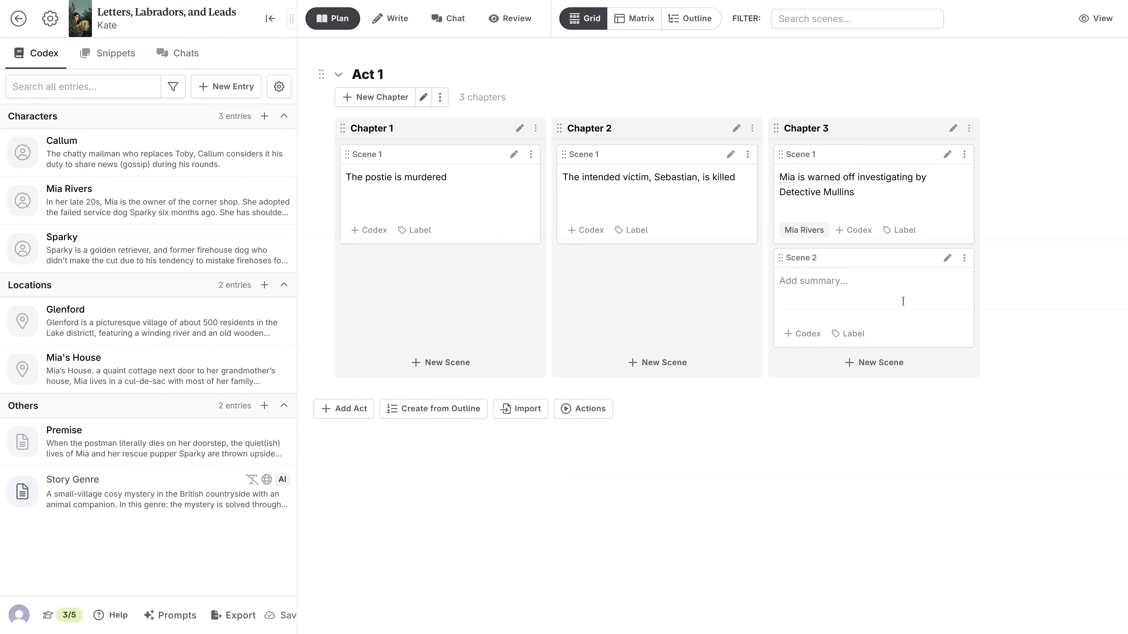
left_click(890, 303)
type("Sp")
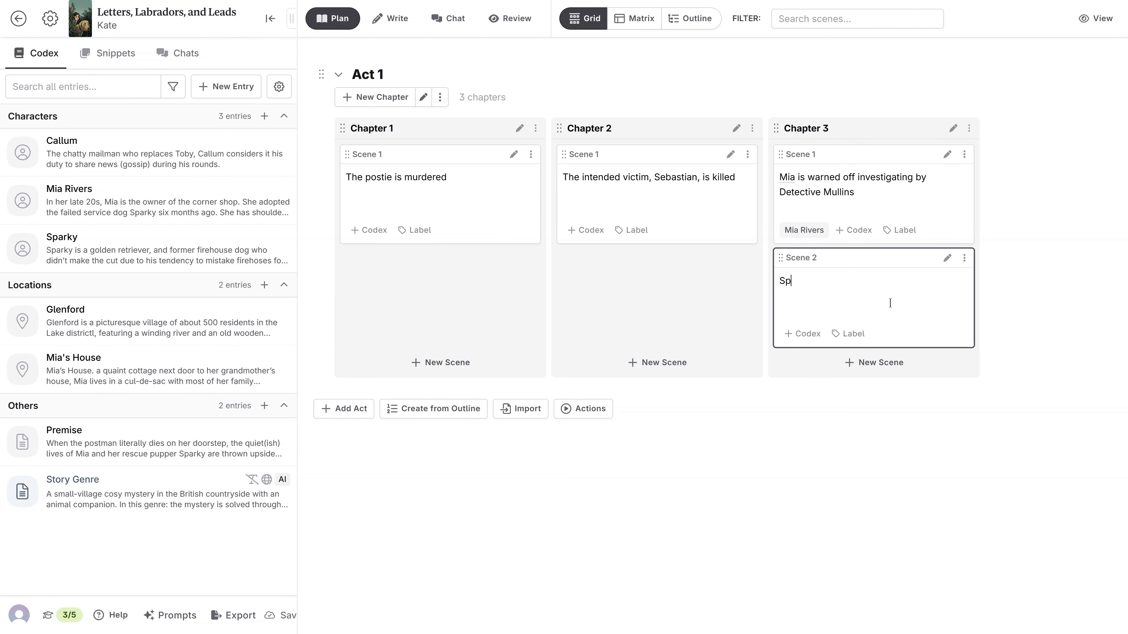
type("arky \"finds\" the letter he hid u")
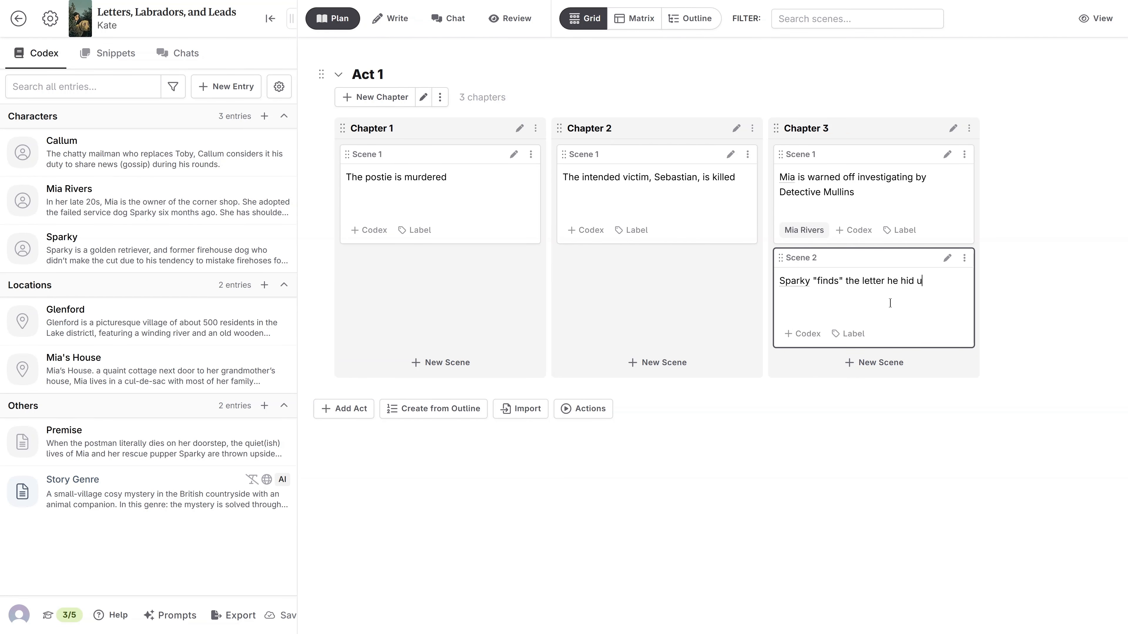
key("BackSpace")
type("in his bed.")
Add a fourth chapter to Act 1 and open its first scene's summary for editing.
left_click(399, 100)
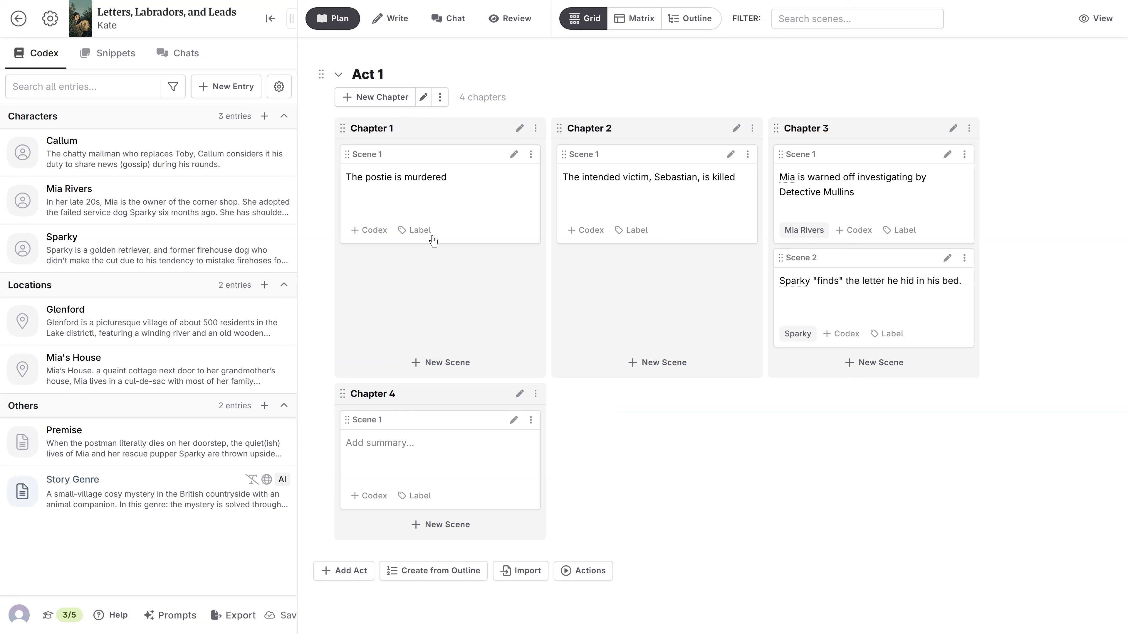
left_click(397, 456)
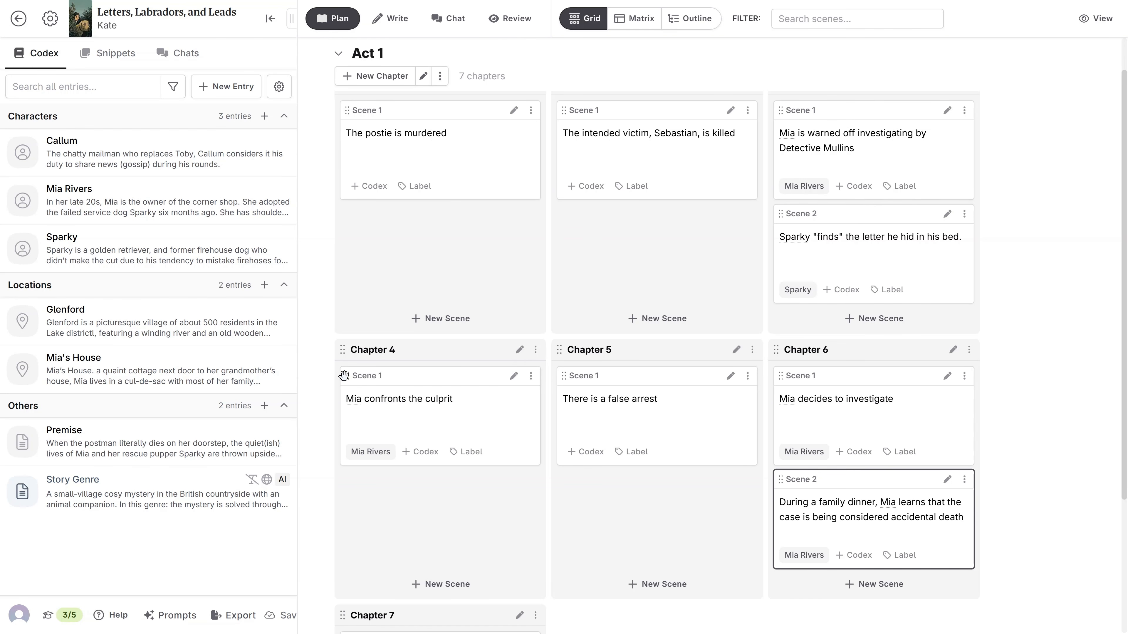
Move the "Mia confronts the culprit" chapter to the end of Act 1 and the "Mia decides to investigate" chapter to second place.
left_click_drag(343, 350, 394, 580)
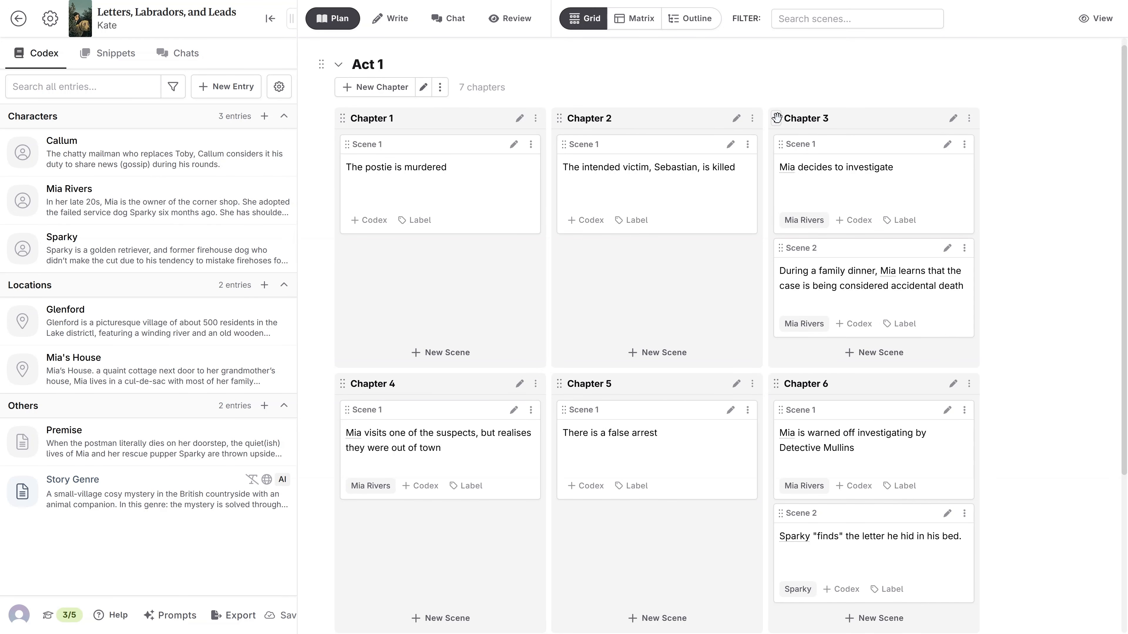
left_click_drag(777, 118, 639, 125)
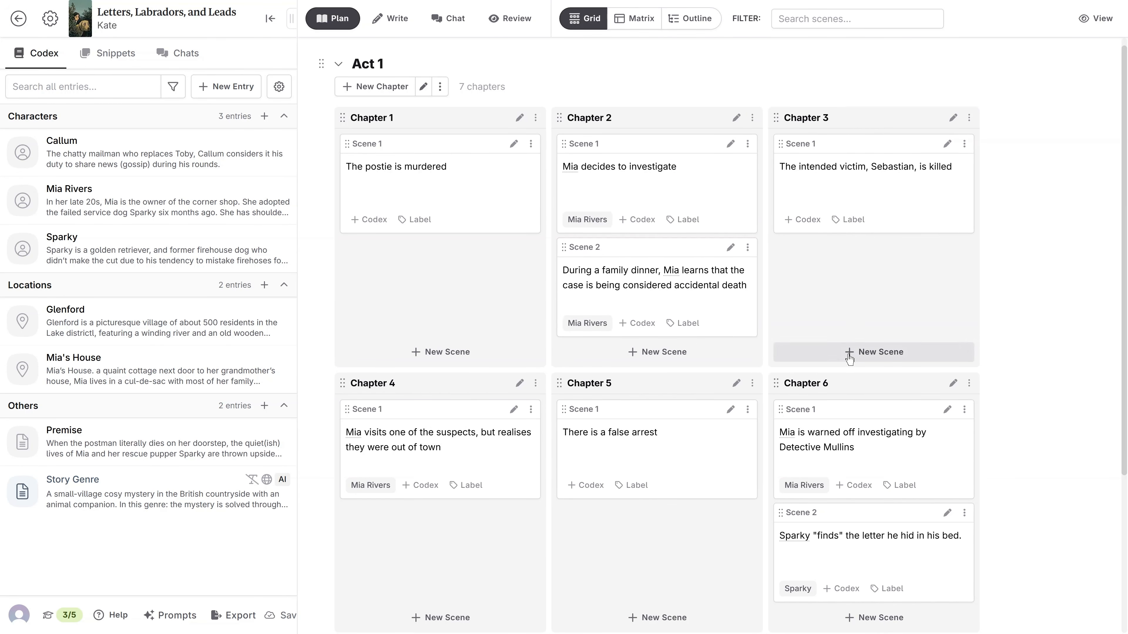
scroll(873, 354, "down", 3)
mouse_move(801, 384)
left_mouse_down()
mouse_move(781, 381)
mouse_move(782, 311)
mouse_move(790, 374)
left_mouse_up()
left_click_drag(780, 277, 785, 386)
scroll(552, 208, "up", 3)
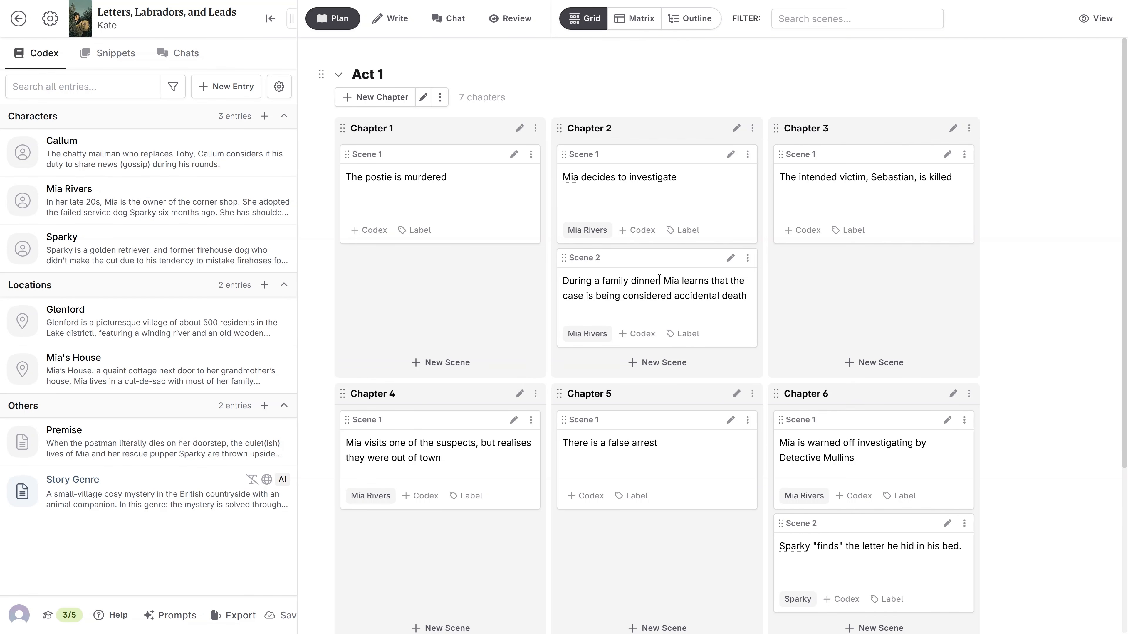
Preview Mia's codex entry from the family dinner scene, and create a character entry from the name Sebastian in Chapter 3's summary.
left_click(671, 282)
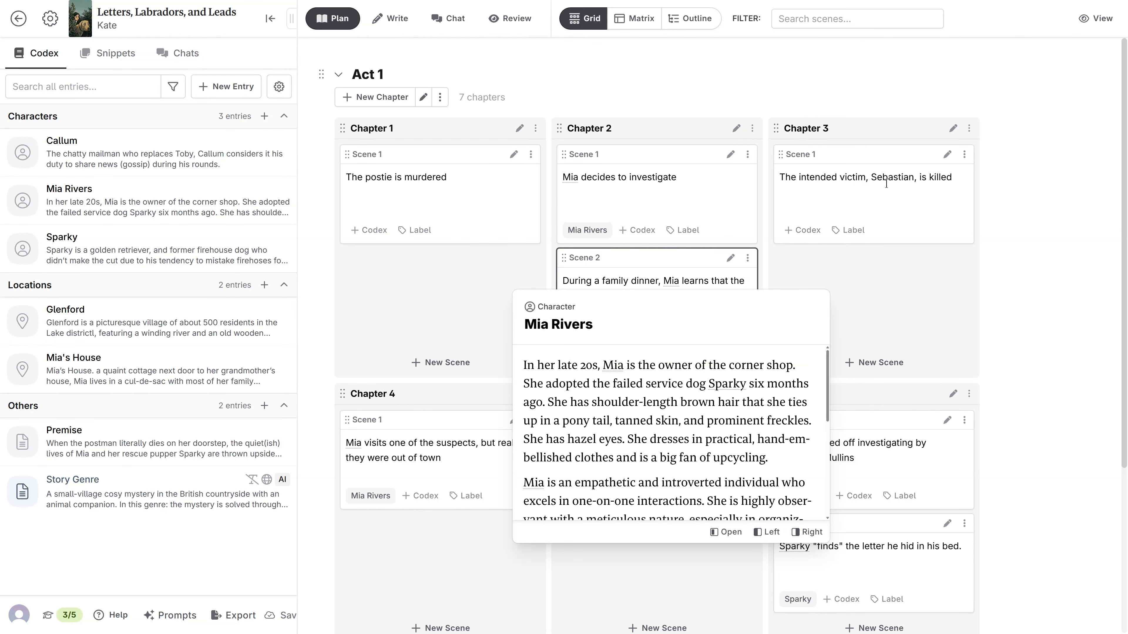
left_click(899, 177)
double_click(900, 176)
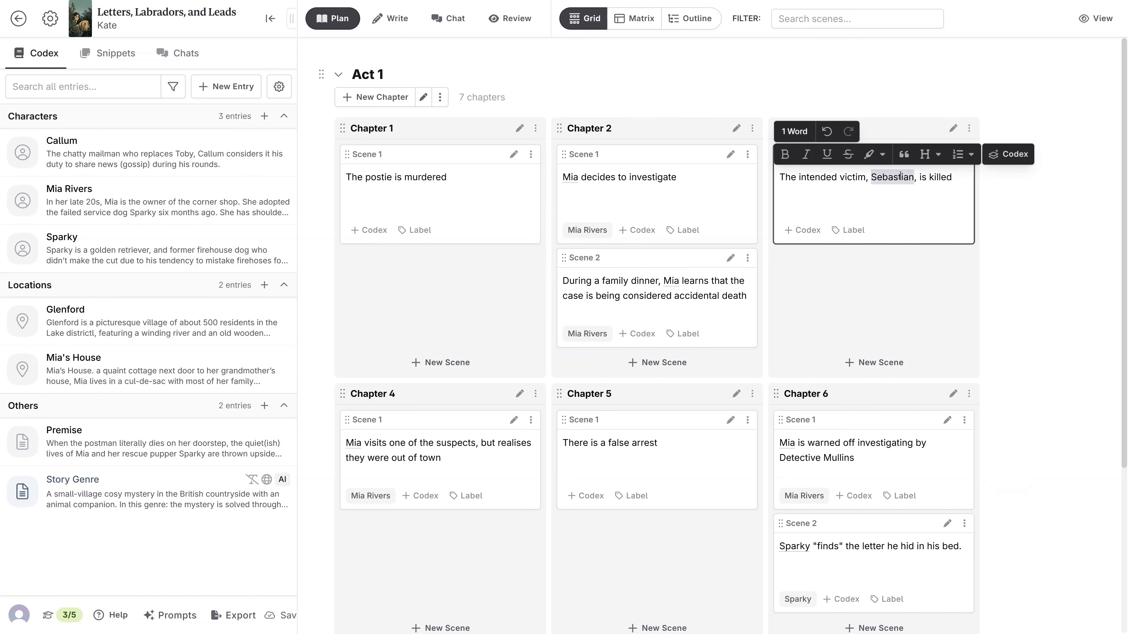
left_click(1016, 154)
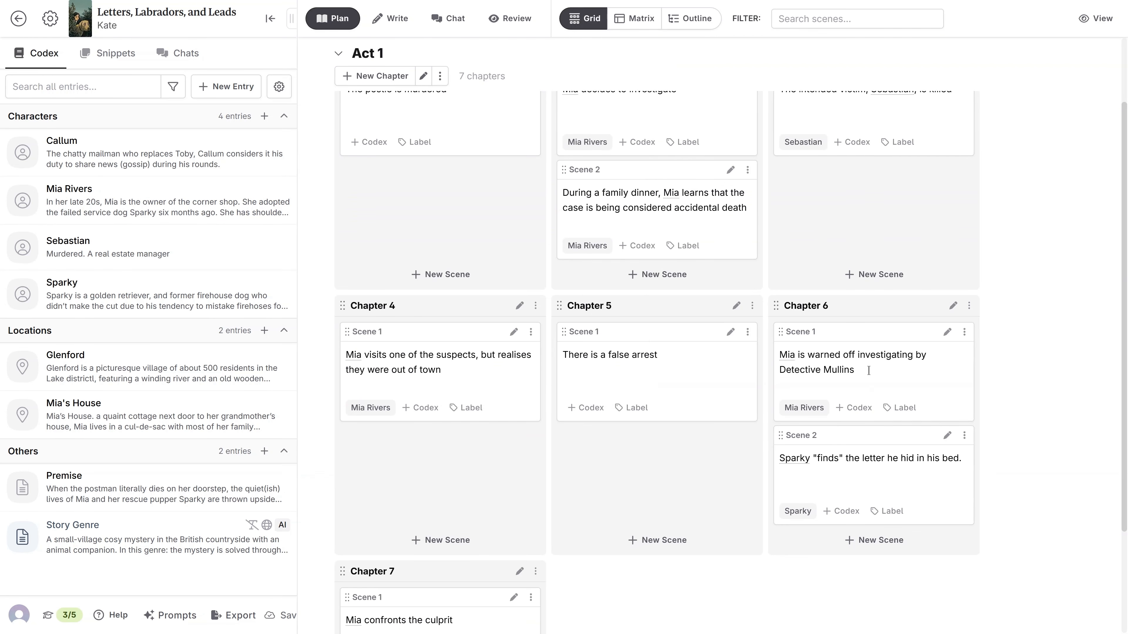
Create a character codex entry from "Detective Mullins" in the first scene summary of Chapter 6 and close the entry.
left_click_drag(869, 370, 758, 374)
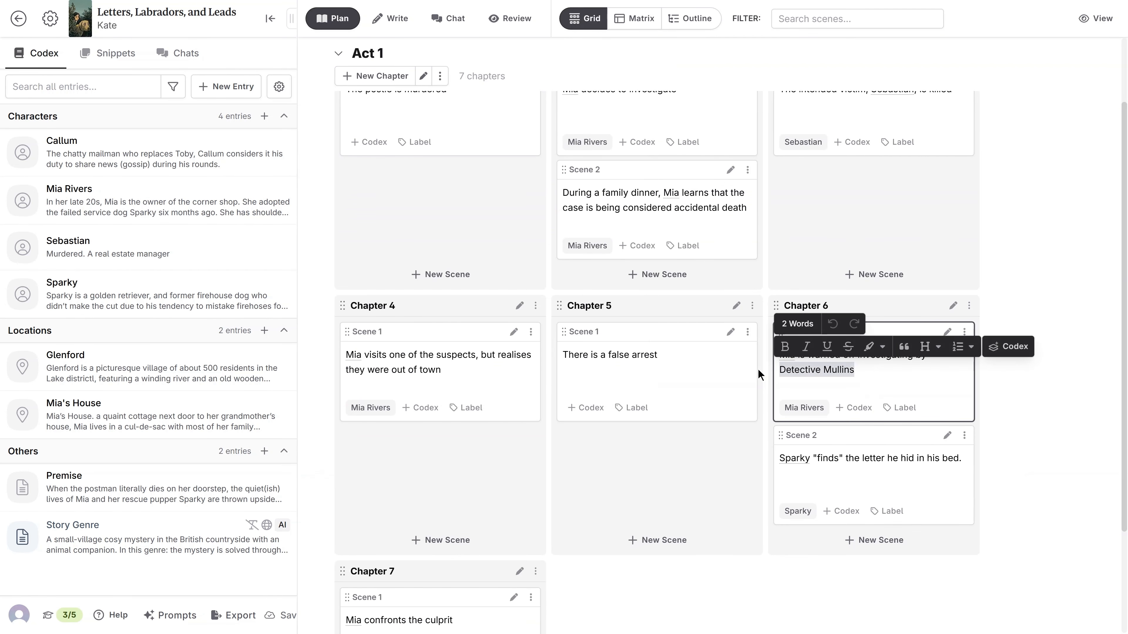
left_click(1009, 346)
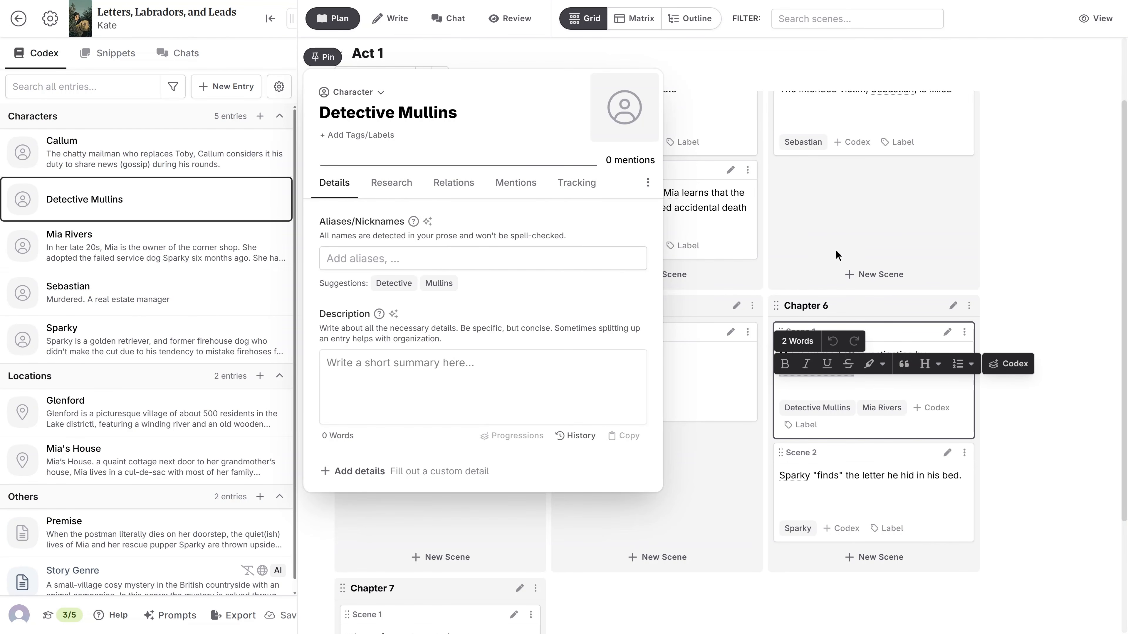
left_click(854, 224)
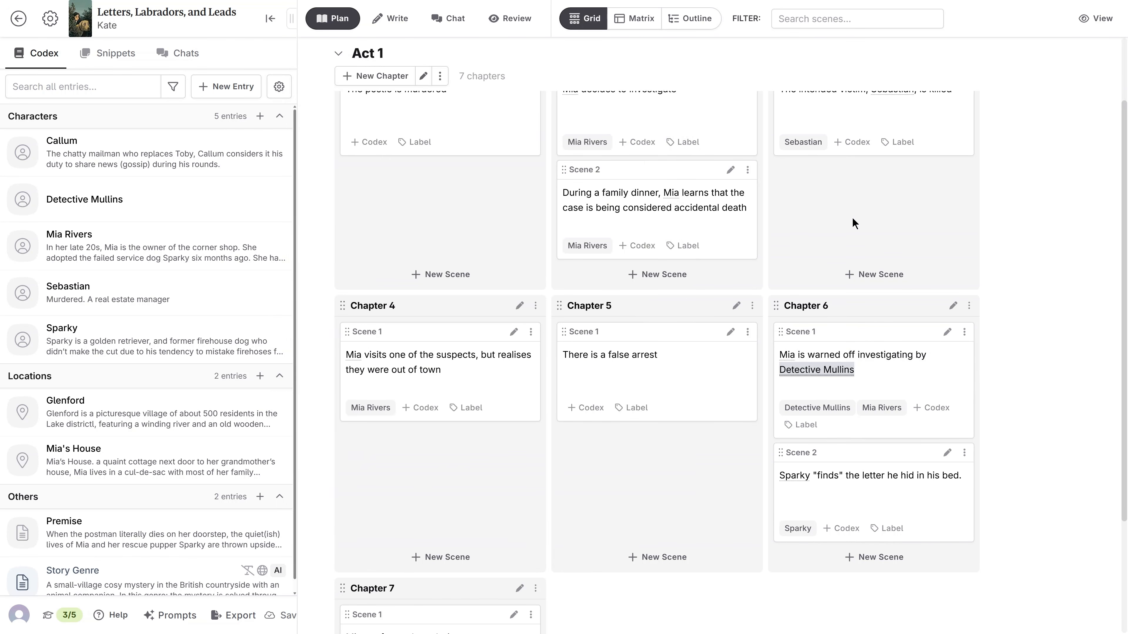
scroll(855, 224, "down", 1)
scroll(852, 222, "down", 1)
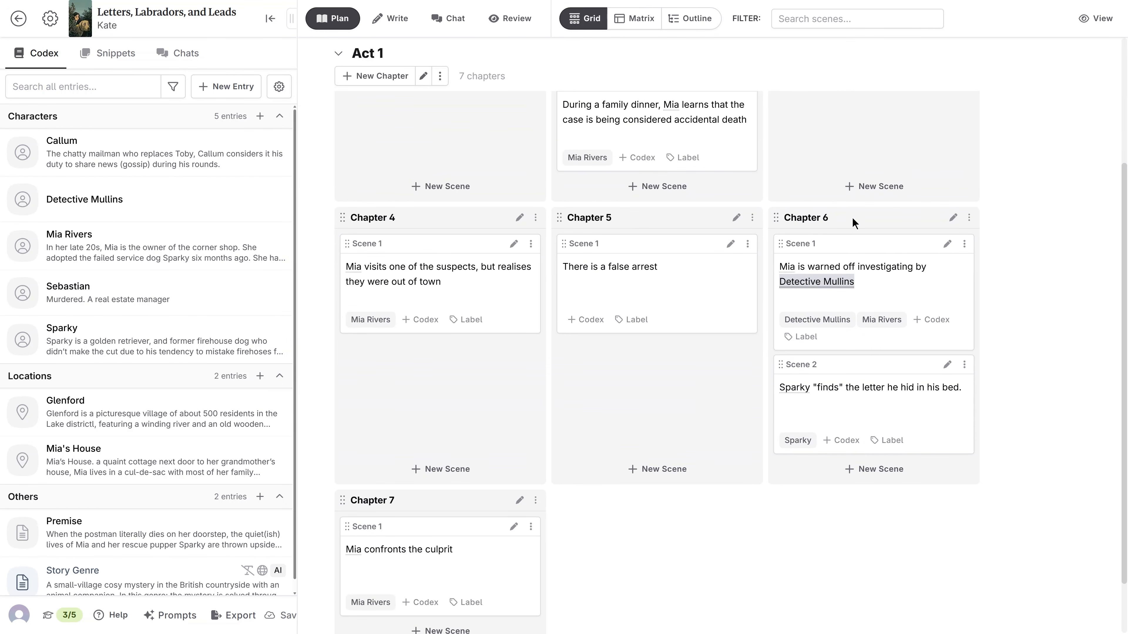